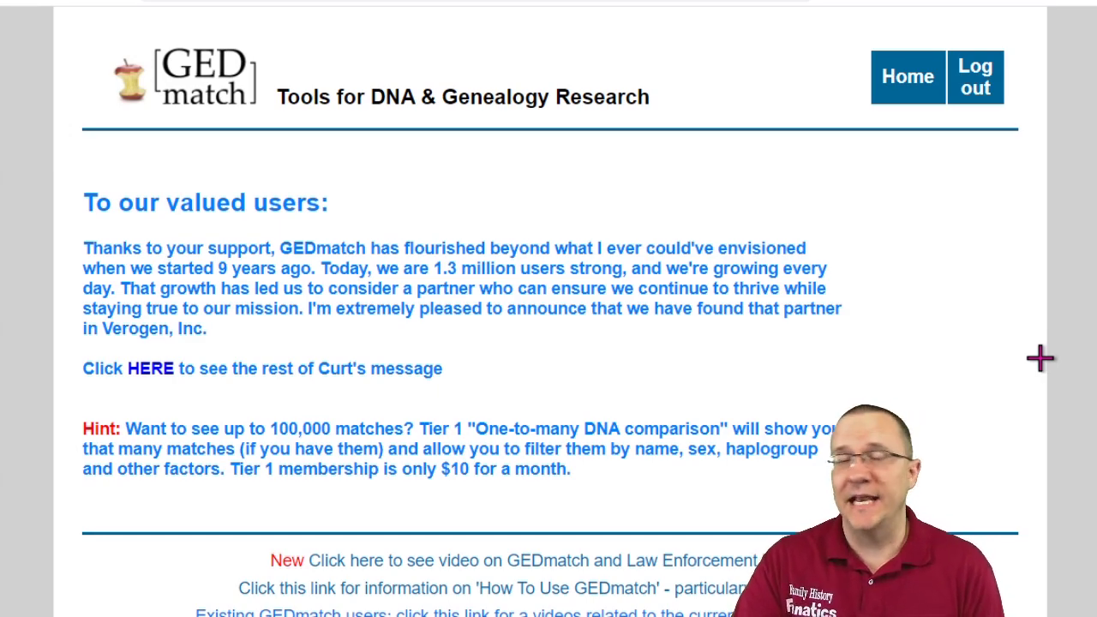
- Scroll down to the Tier 1 tools and mark the Multiple Kit Analysis (MKA) link
scroll(982, 360, "down", 3)
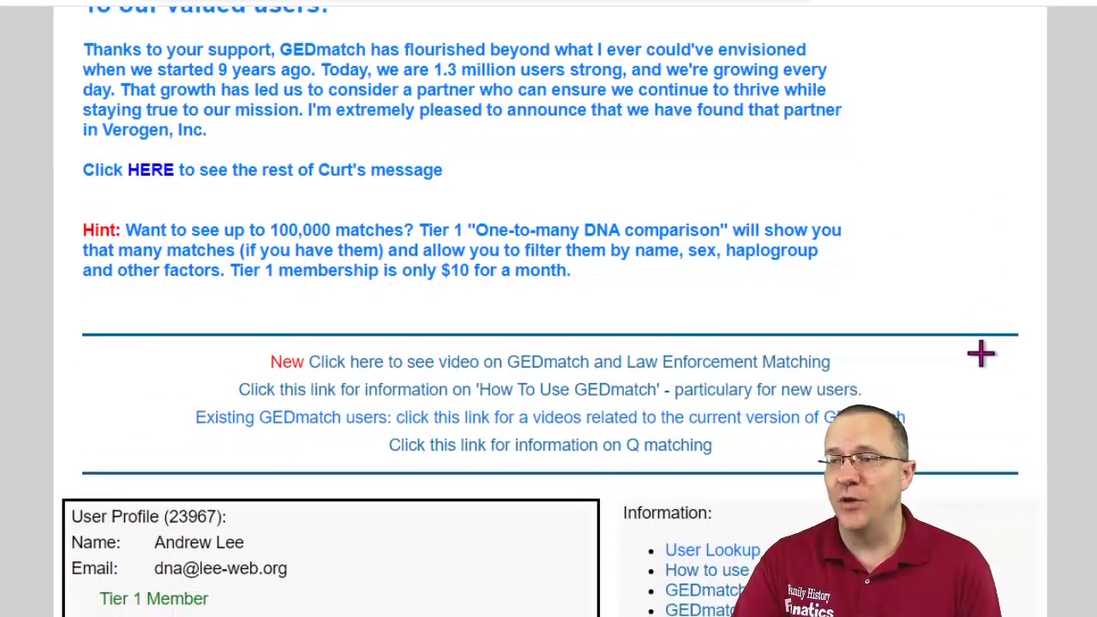
scroll(982, 353, "down", 8)
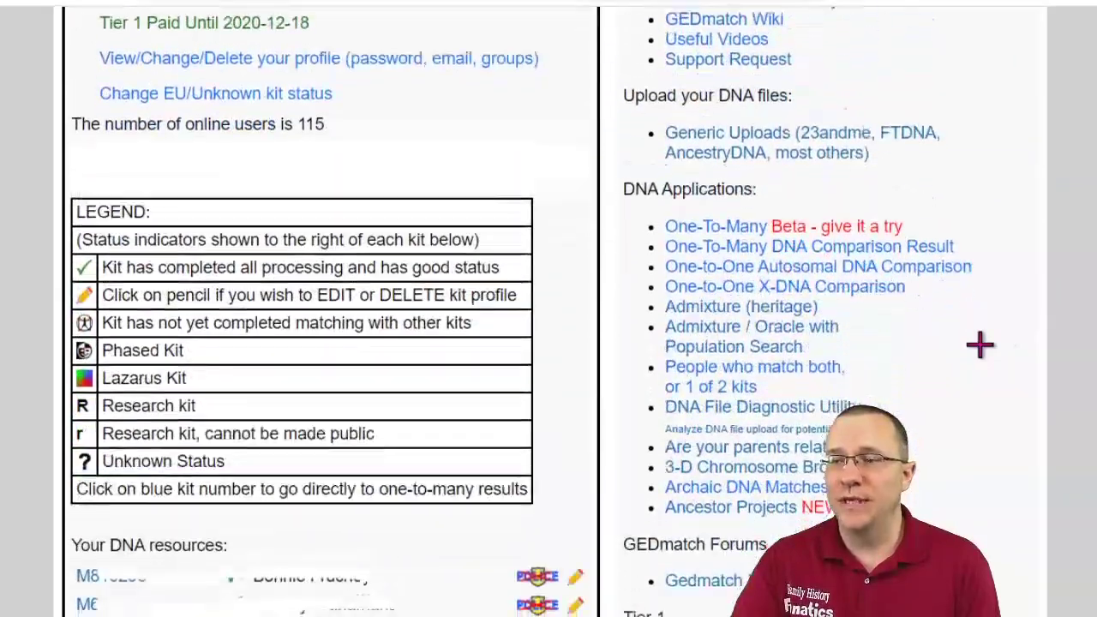
scroll(980, 345, "down", 2)
scroll(979, 343, "down", 3)
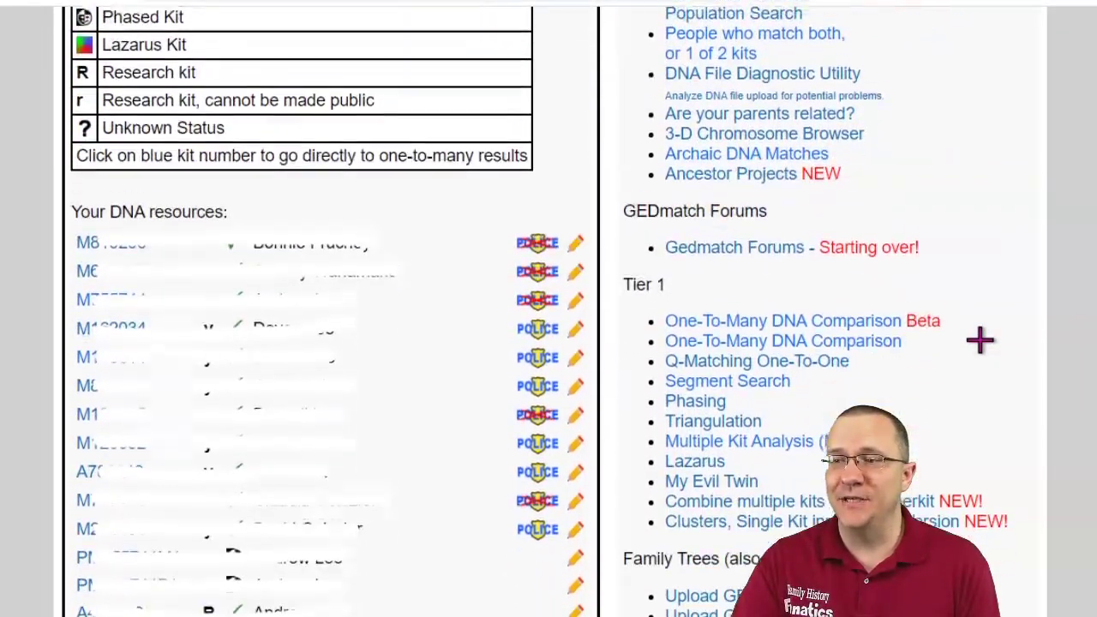
scroll(980, 340, "down", 2)
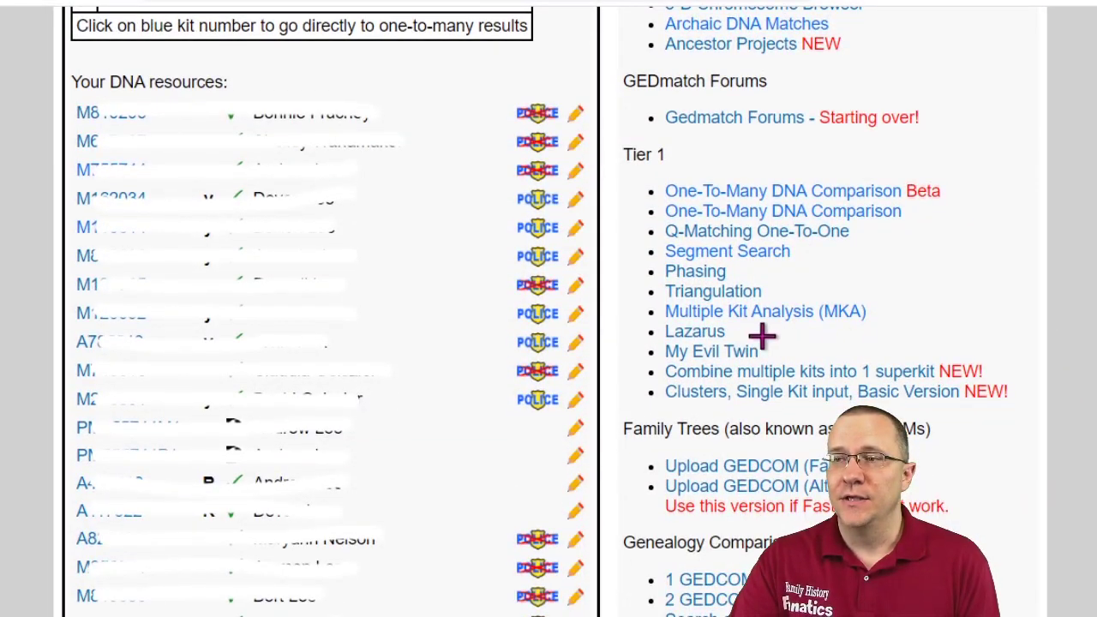
mouse_move(724, 331)
left_mouse_down()
mouse_move(872, 318)
mouse_move(843, 296)
mouse_move(665, 294)
mouse_move(658, 323)
mouse_move(735, 331)
left_mouse_up()
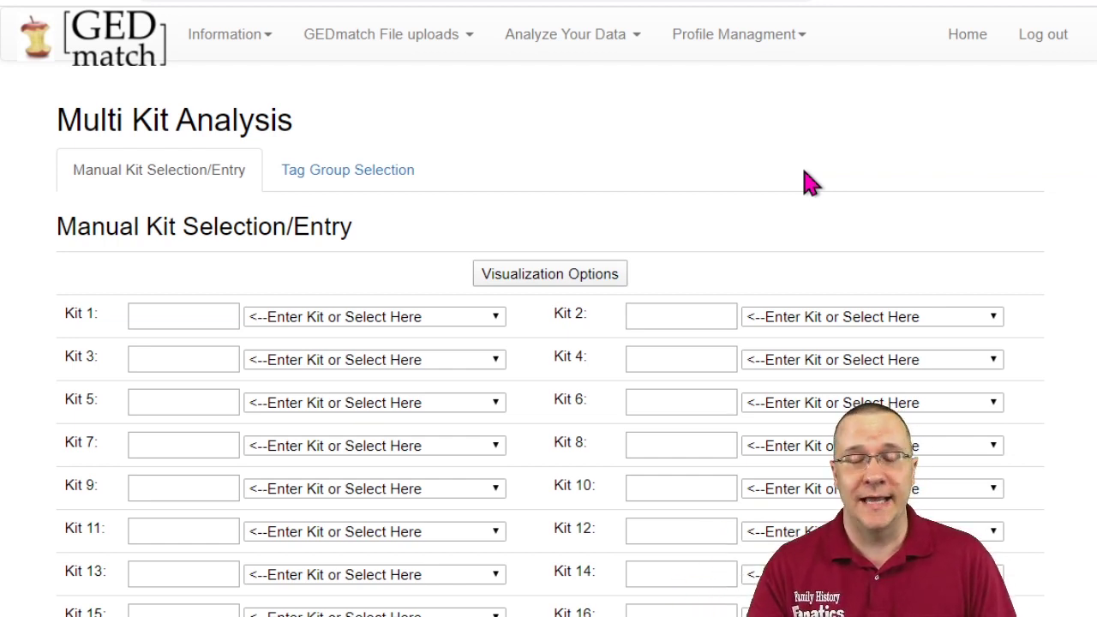
- Choose the Garnett/Brandenburger tag group under Tag Group Selection and run Visualize Groups
left_click(155, 316)
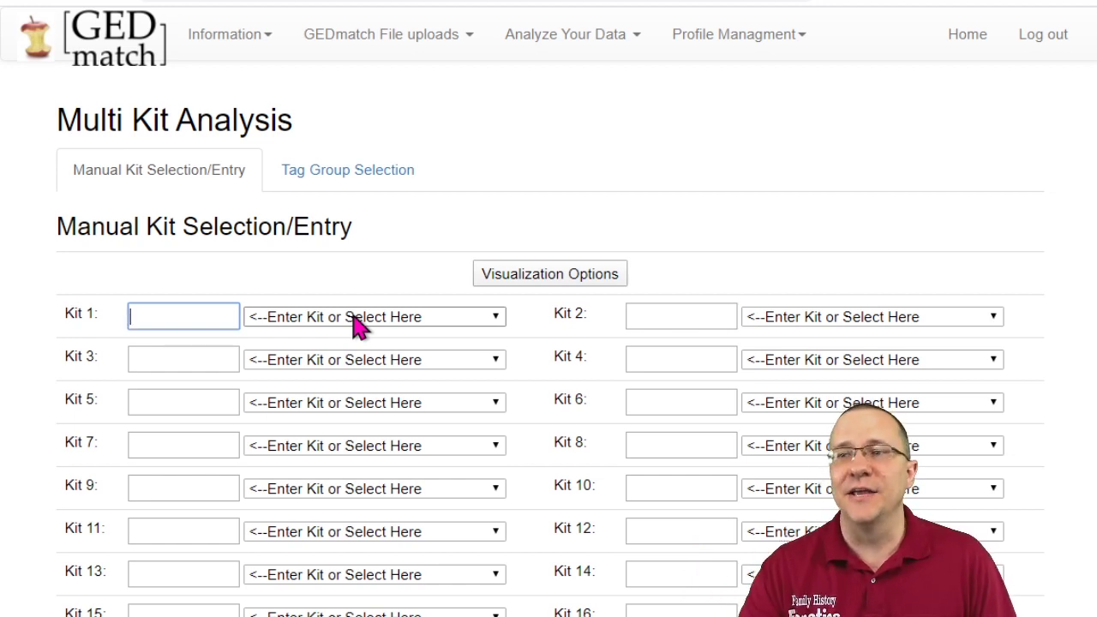
left_click(346, 178)
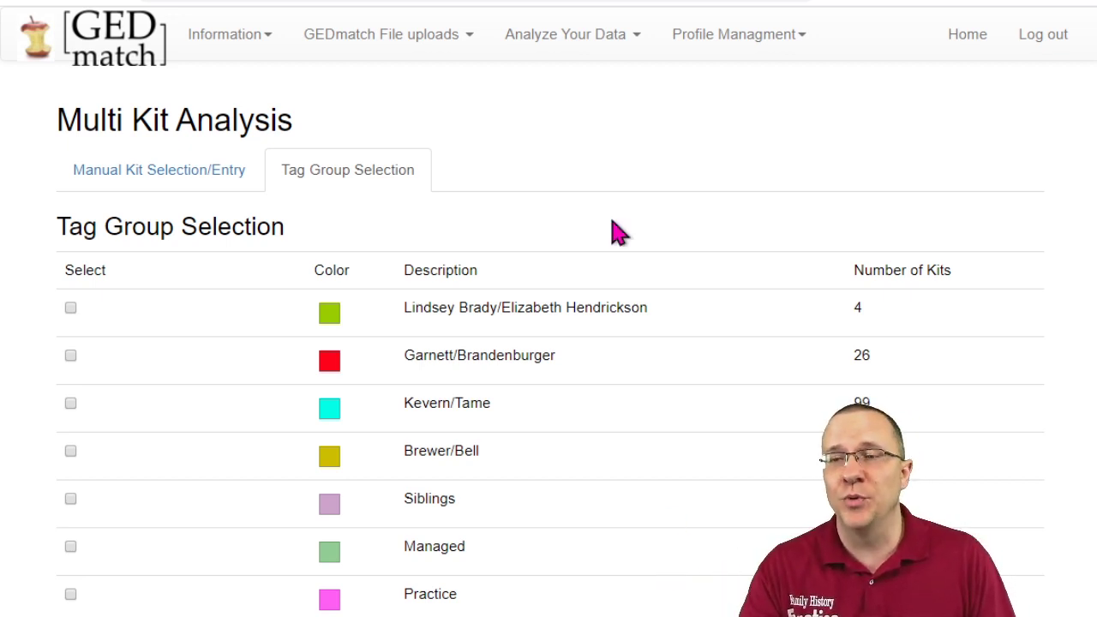
left_click(70, 355)
scroll(179, 335, "down", 2)
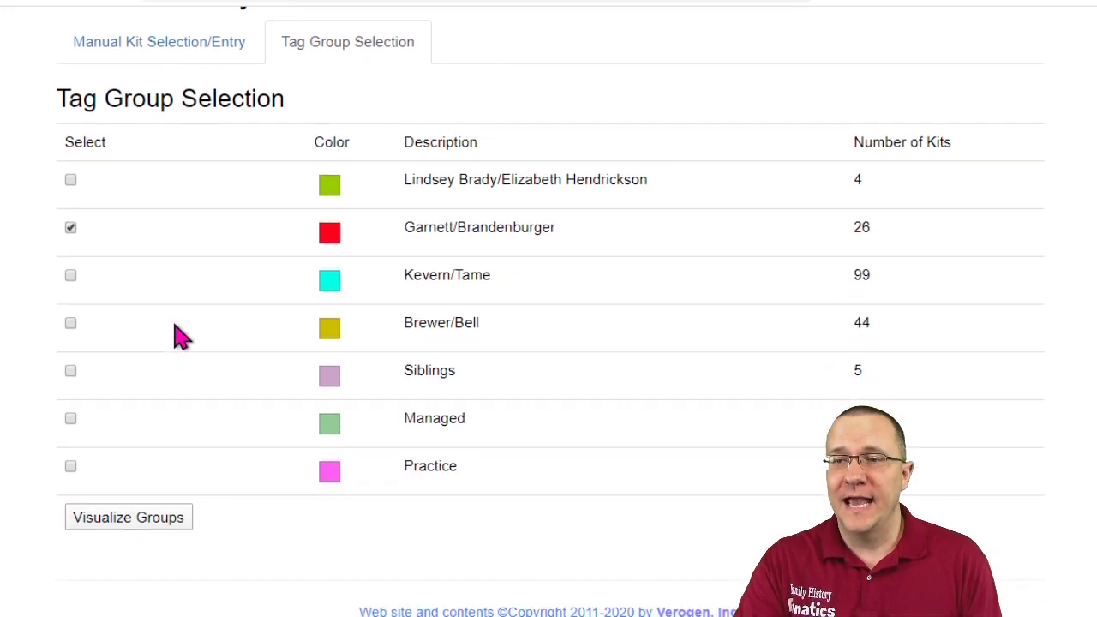
left_click(129, 517)
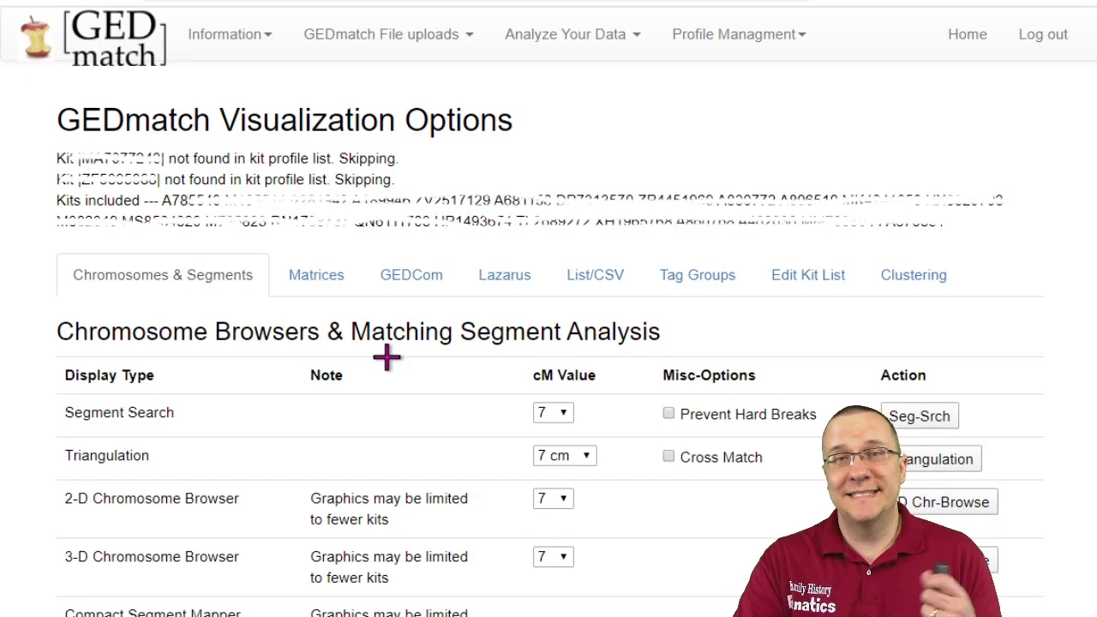
- Mark the Chromosomes & Segments section and underline the Segment Search and Triangulation options
mouse_move(139, 305)
left_mouse_down()
mouse_move(304, 289)
mouse_move(213, 244)
mouse_move(54, 245)
mouse_move(94, 324)
mouse_move(163, 319)
left_mouse_up()
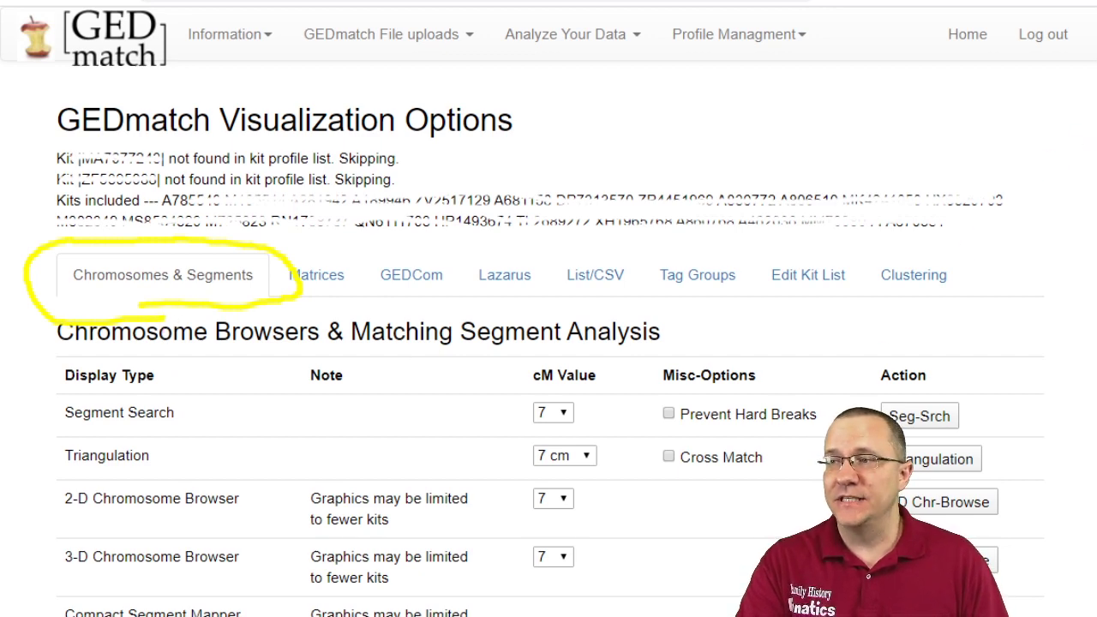
scroll(549, 343, "down", 1)
scroll(549, 343, "down", 2)
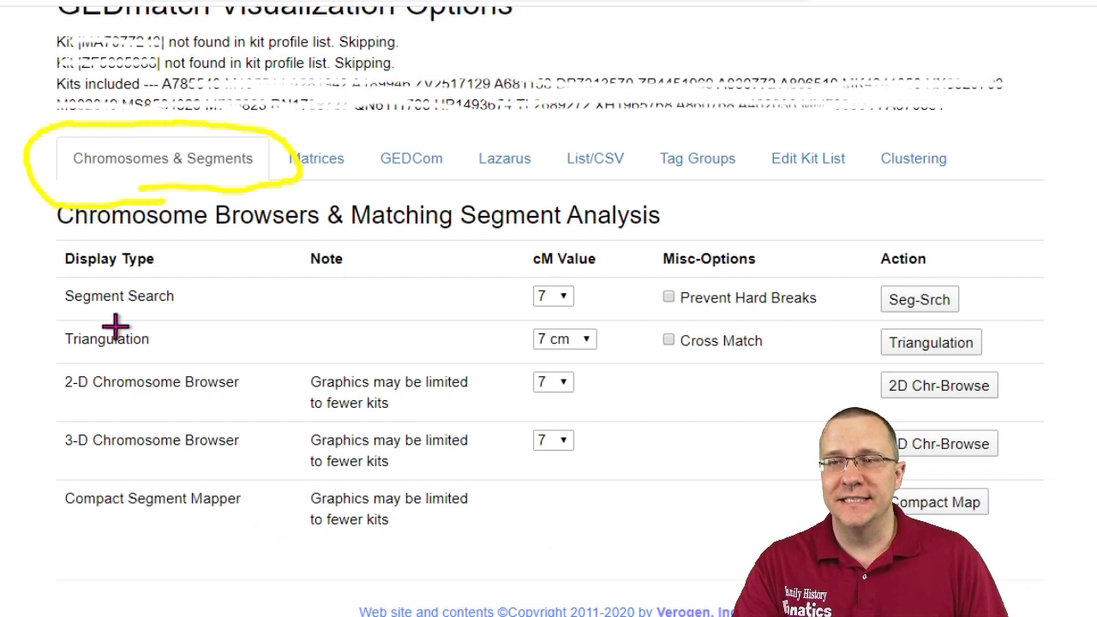
left_click_drag(68, 314, 187, 315)
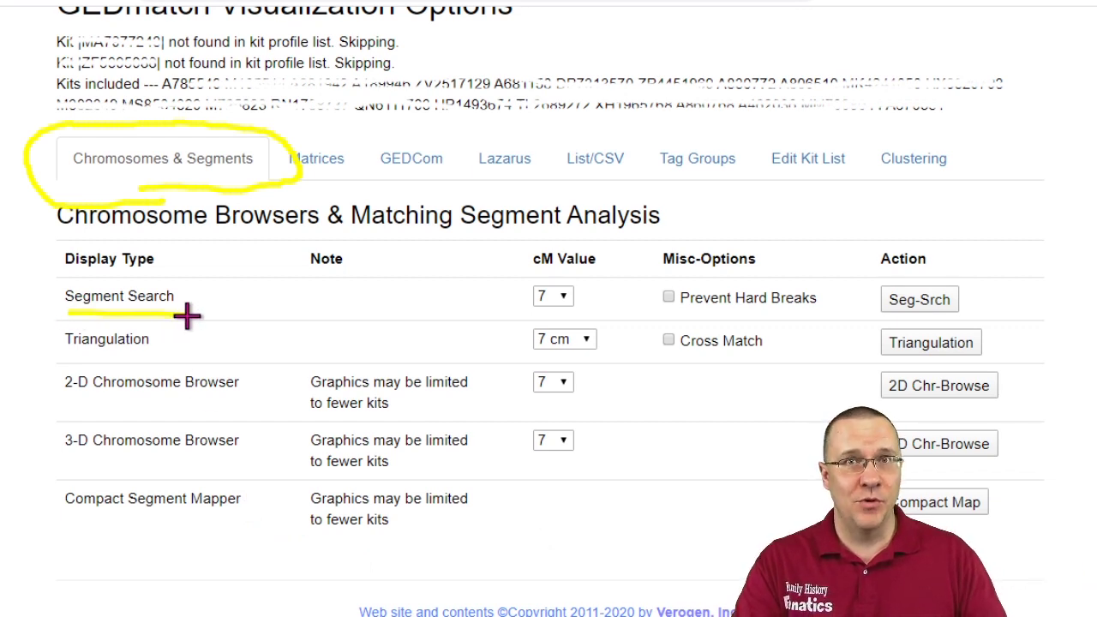
left_click_drag(66, 352, 171, 349)
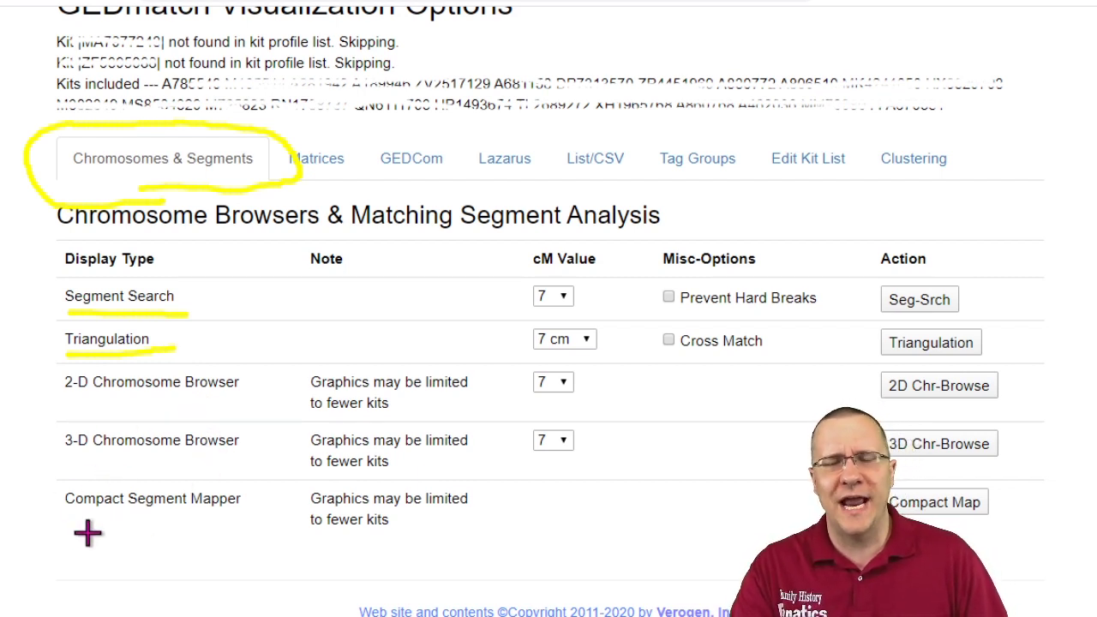
- Underline the Compact Mapper and 3-D/2-D browser options, then mark the cM thresholds and Prevent Hard Breaks
left_click_drag(96, 527, 236, 521)
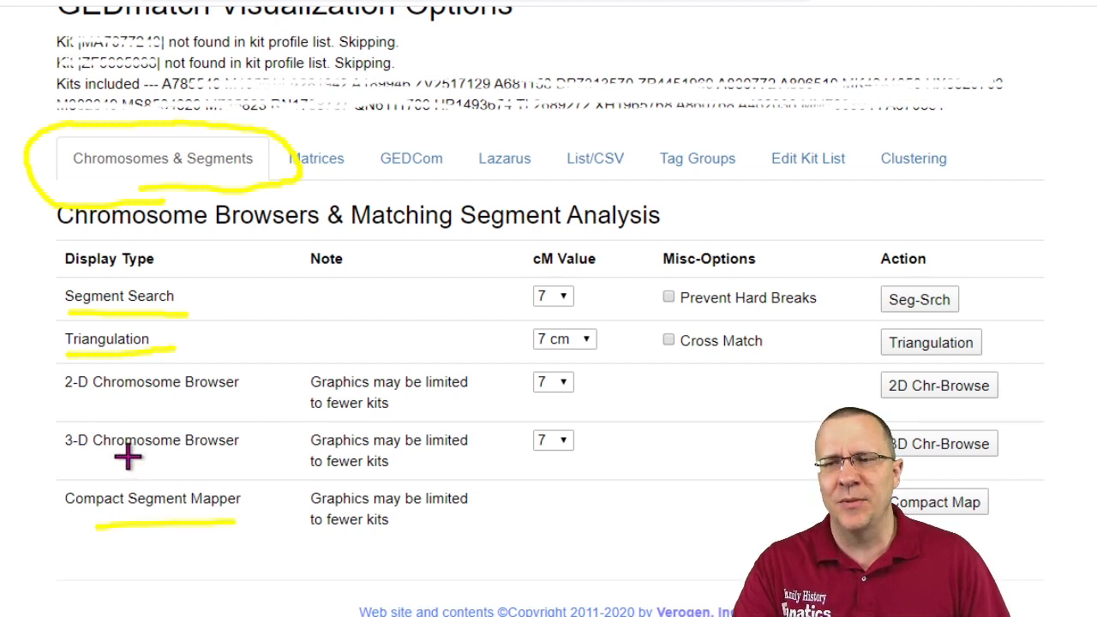
left_click_drag(103, 459, 227, 460)
left_click_drag(94, 399, 219, 409)
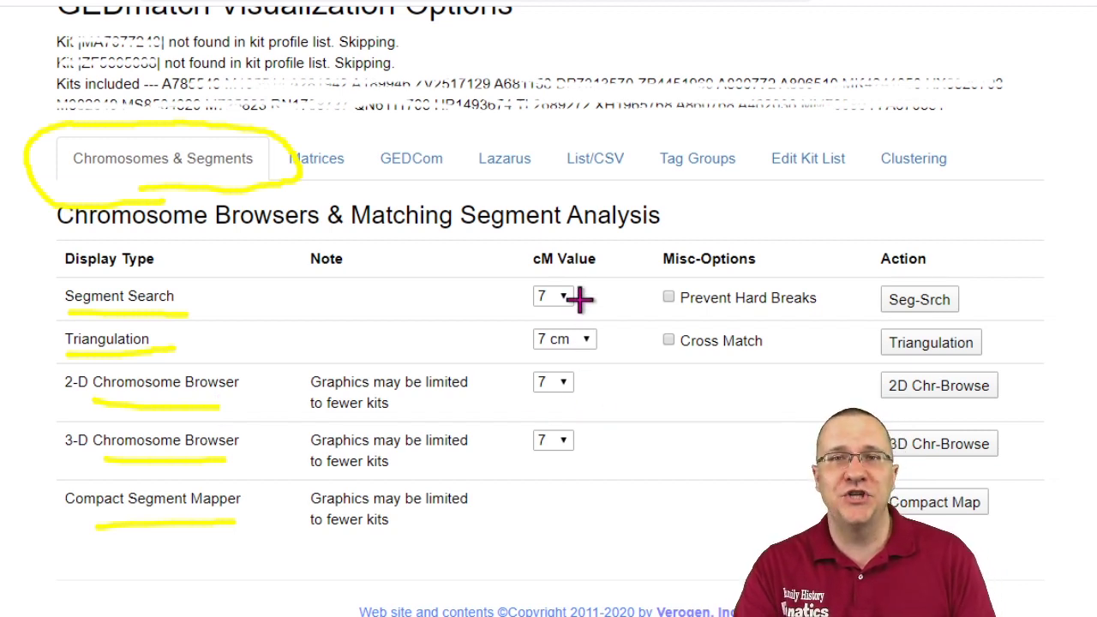
mouse_move(608, 277)
left_mouse_down()
mouse_move(570, 237)
mouse_move(509, 360)
mouse_move(568, 499)
mouse_move(610, 258)
left_mouse_up()
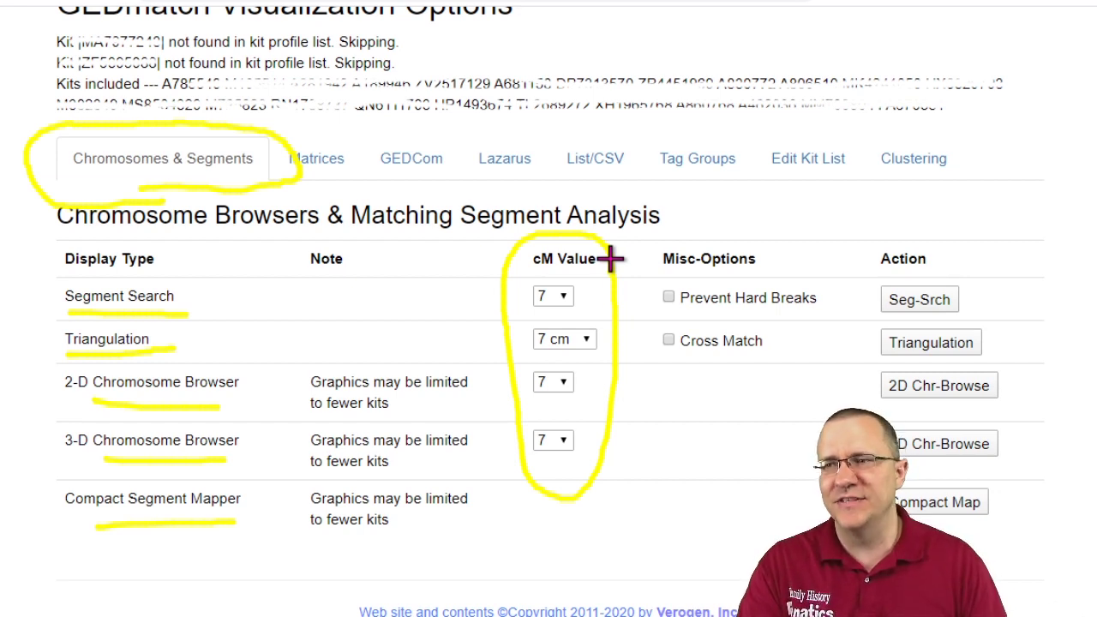
mouse_move(659, 291)
left_mouse_down()
mouse_move(686, 311)
mouse_move(664, 314)
left_mouse_up()
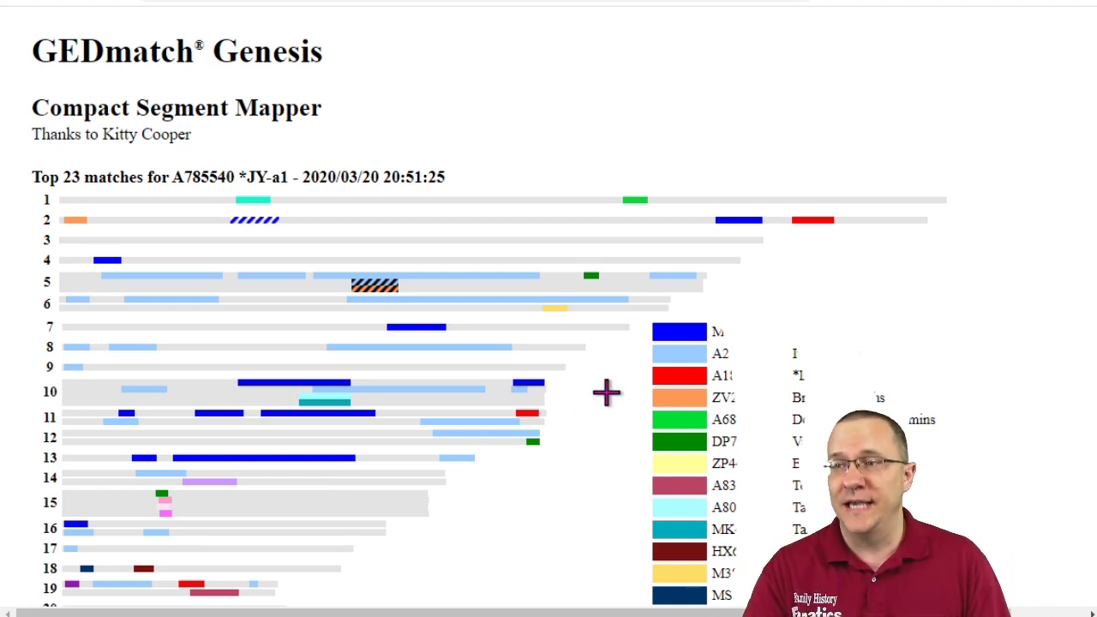
scroll(680, 172, "up", 2)
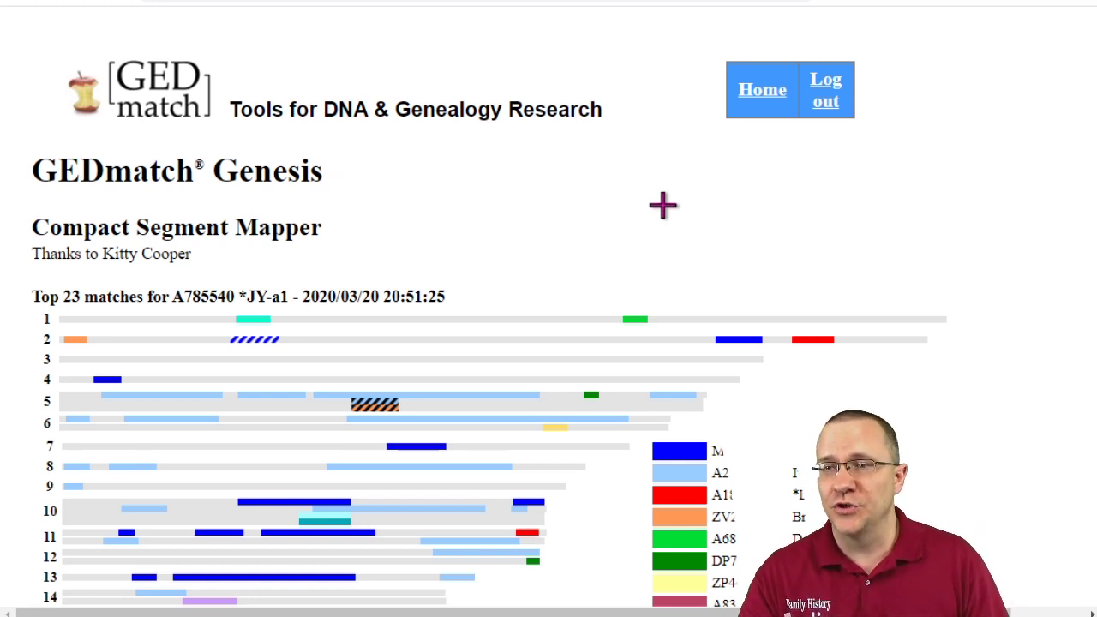
left_click(774, 8)
- Circle the overlapping segments on chromosomes 5 and 10
mouse_move(411, 400)
left_mouse_down()
mouse_move(355, 374)
mouse_move(333, 411)
mouse_move(375, 423)
mouse_move(409, 413)
left_mouse_up()
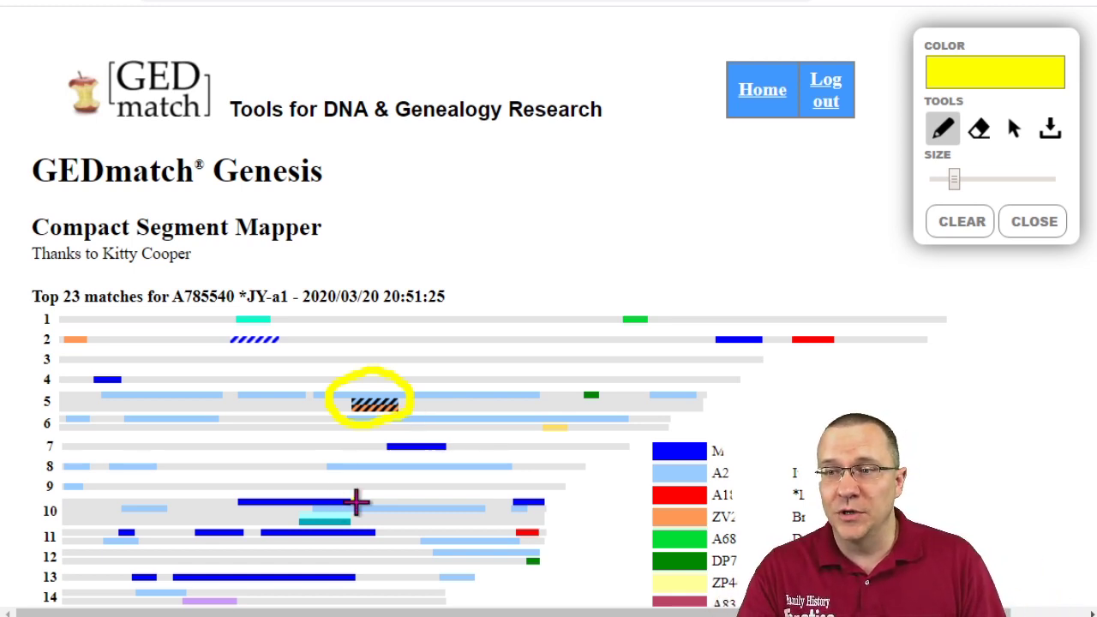
mouse_move(355, 503)
left_mouse_down()
mouse_move(313, 489)
mouse_move(288, 520)
mouse_move(323, 533)
mouse_move(355, 507)
left_mouse_up()
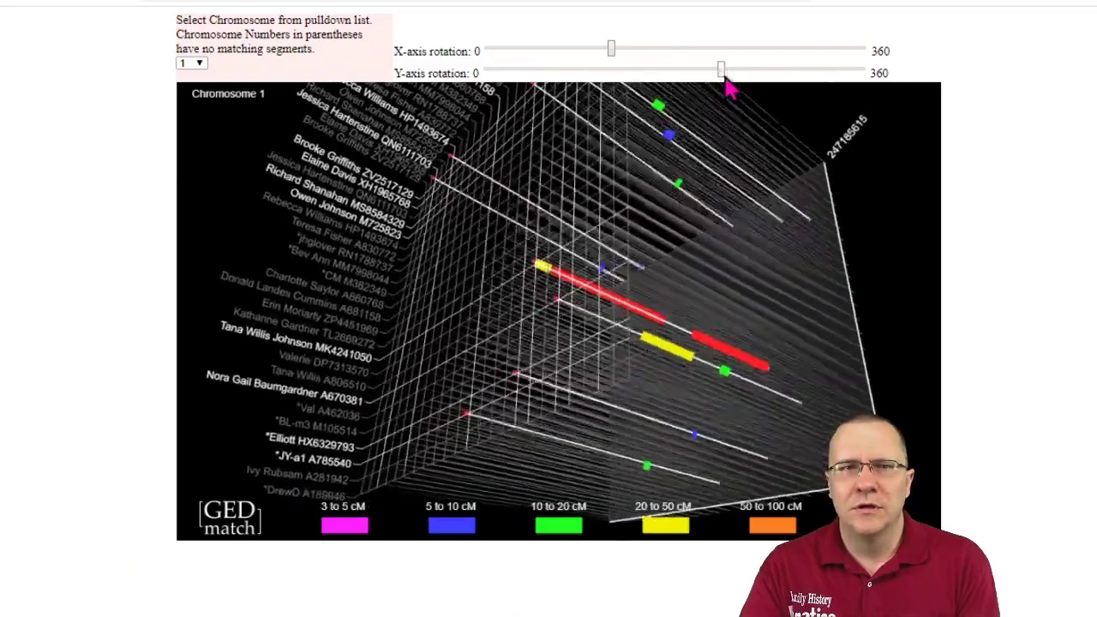
- Rotate the Chromosome 1 3D view with the Y- and X-axis sliders to new angles
left_click_drag(725, 73, 681, 69)
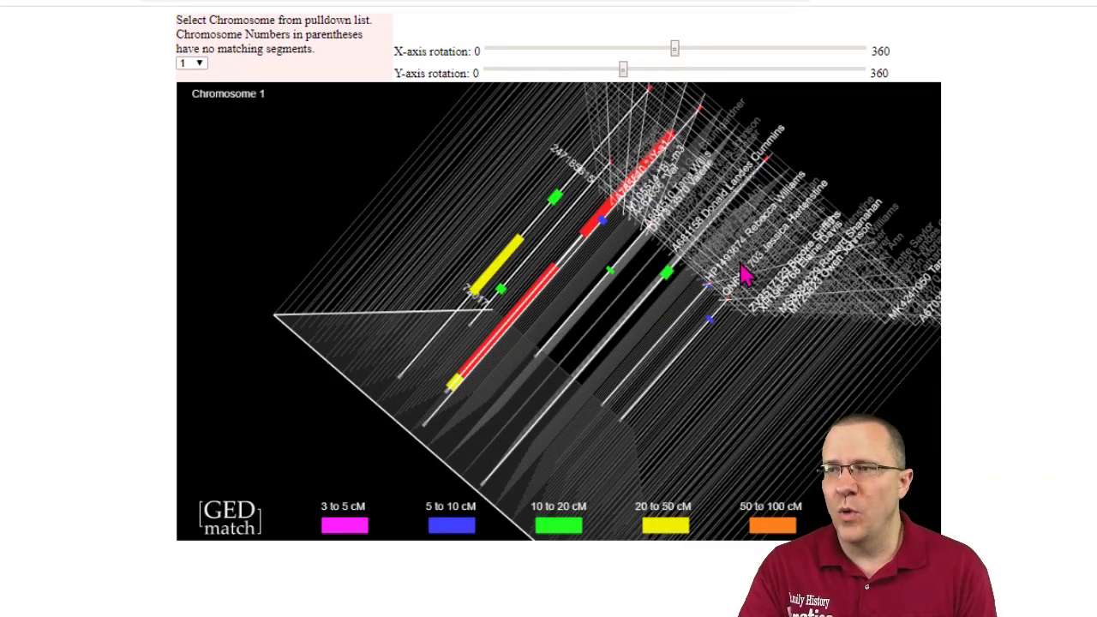
left_click_drag(624, 72, 578, 79)
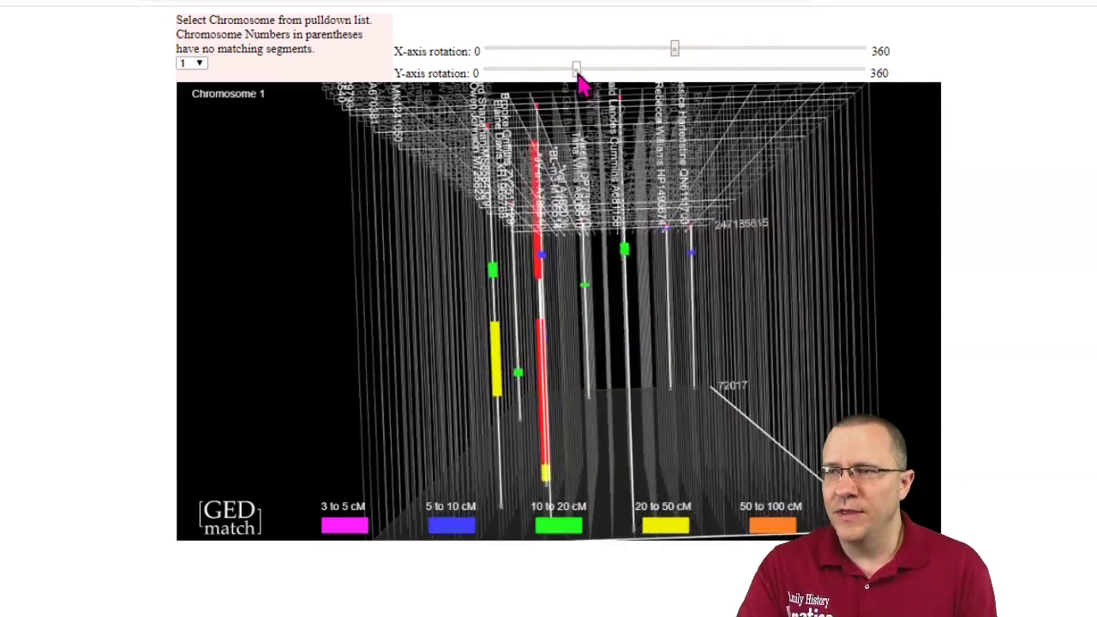
left_click_drag(677, 58, 752, 67)
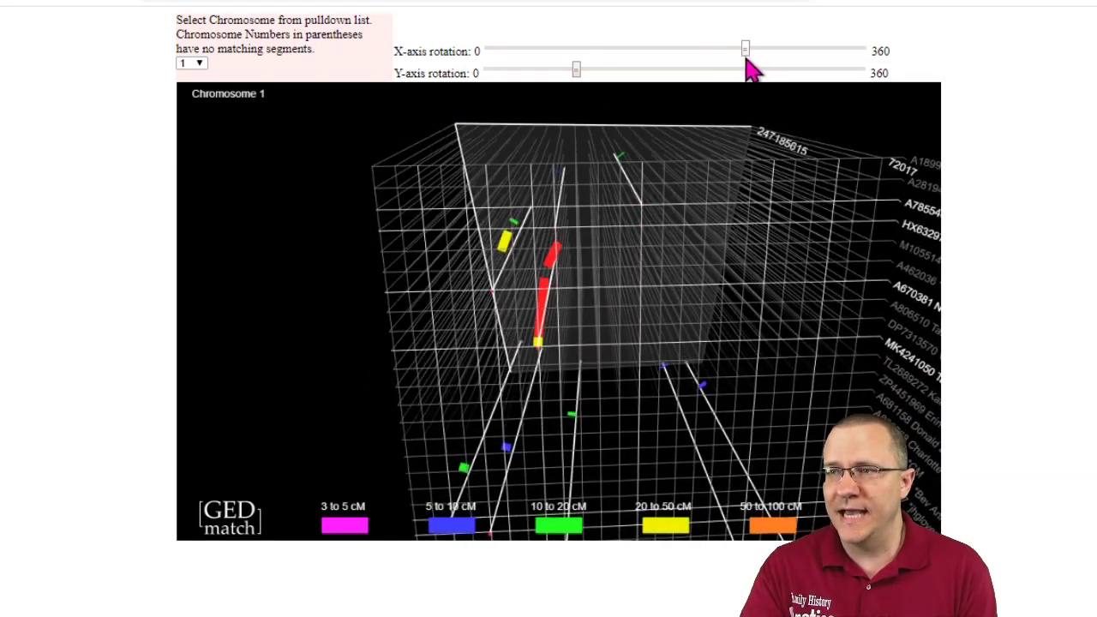
left_click(190, 63)
- Show Chromosome 14 in 3D and rotate and tilt it to reveal the kit names
type("10")
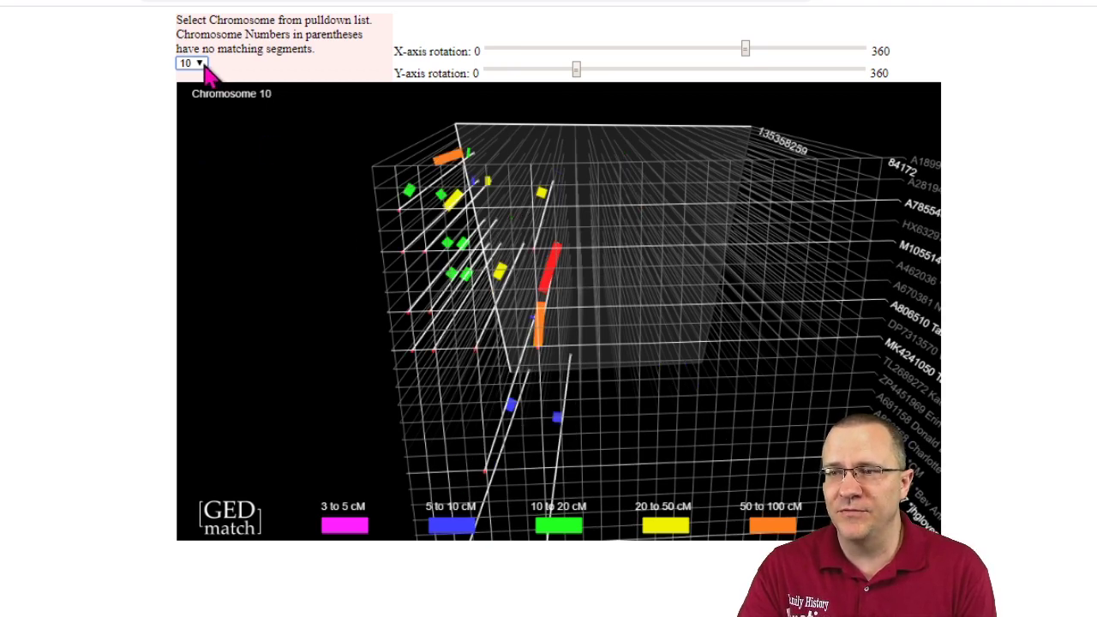
type("14")
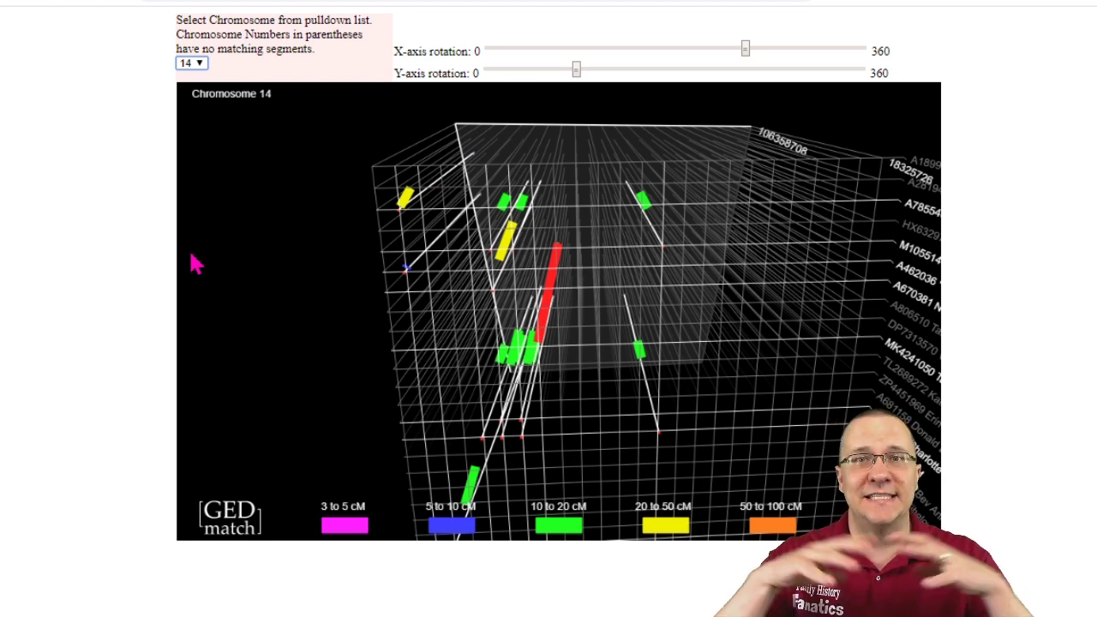
left_click(672, 313)
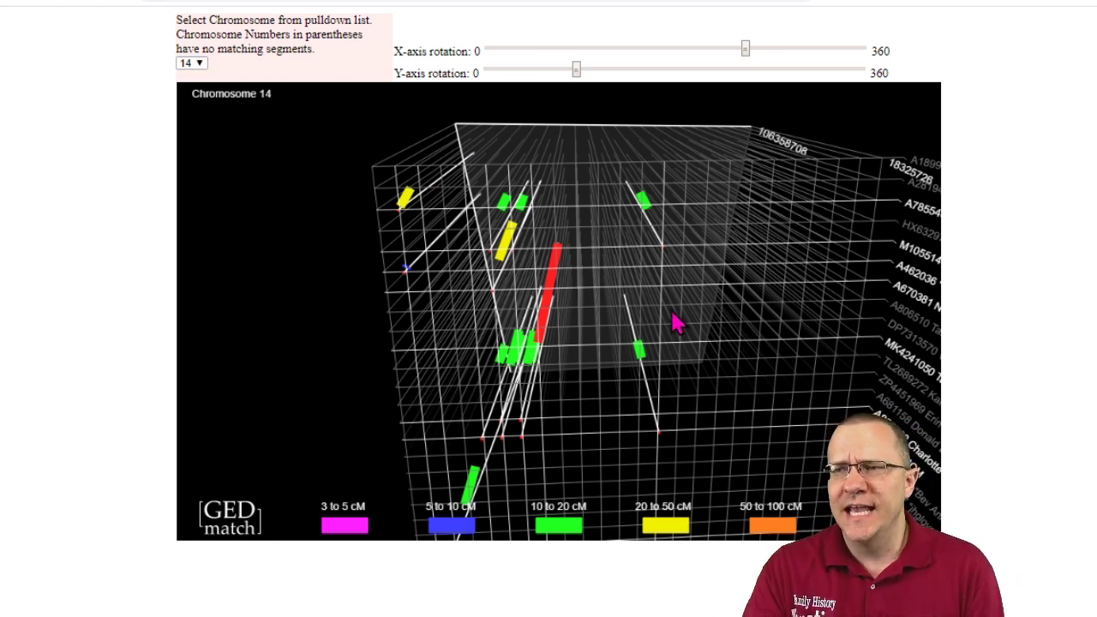
left_click_drag(579, 72, 682, 77)
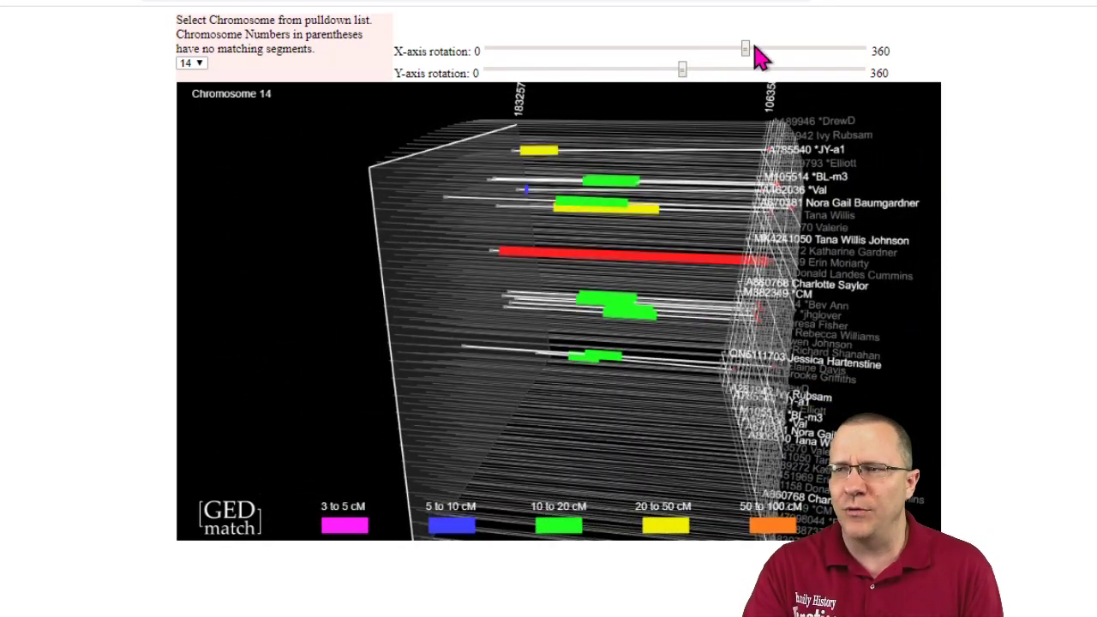
left_click_drag(745, 50, 690, 43)
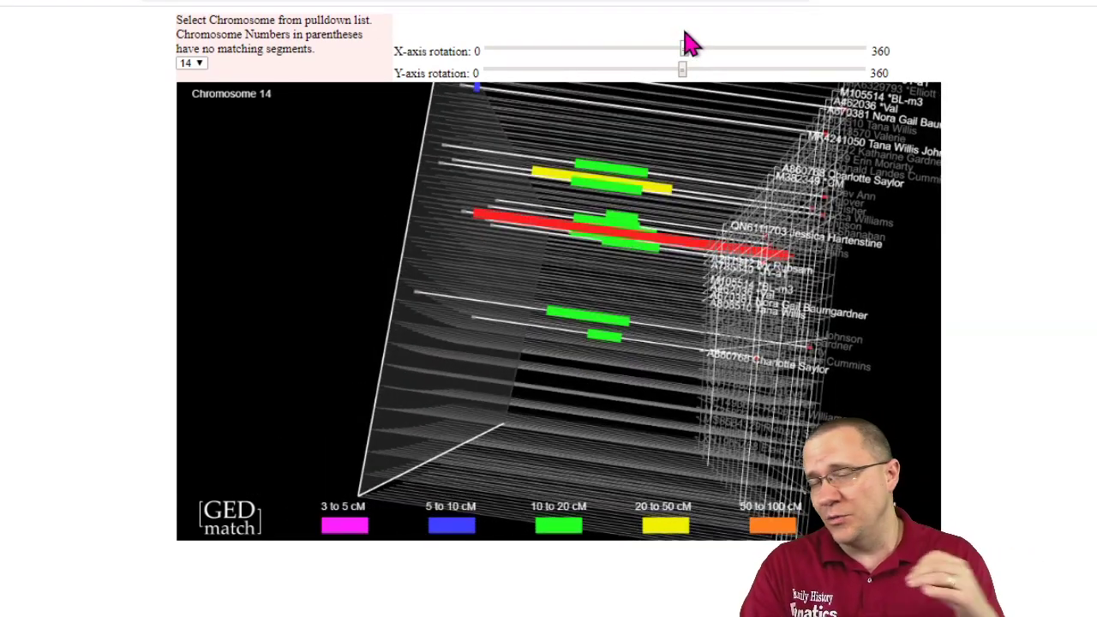
left_click_drag(686, 39, 734, 72)
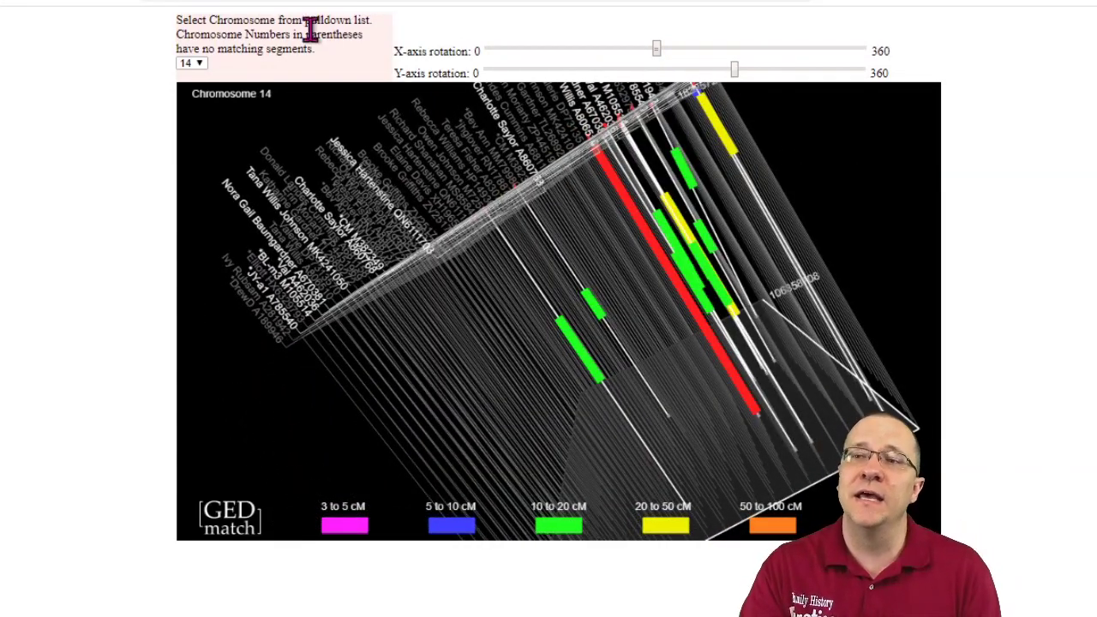
- Switch the 3D view to Chromosome 9, then Chromosome 18, and rotate Chromosome 18
left_click(202, 65)
left_click(182, 196)
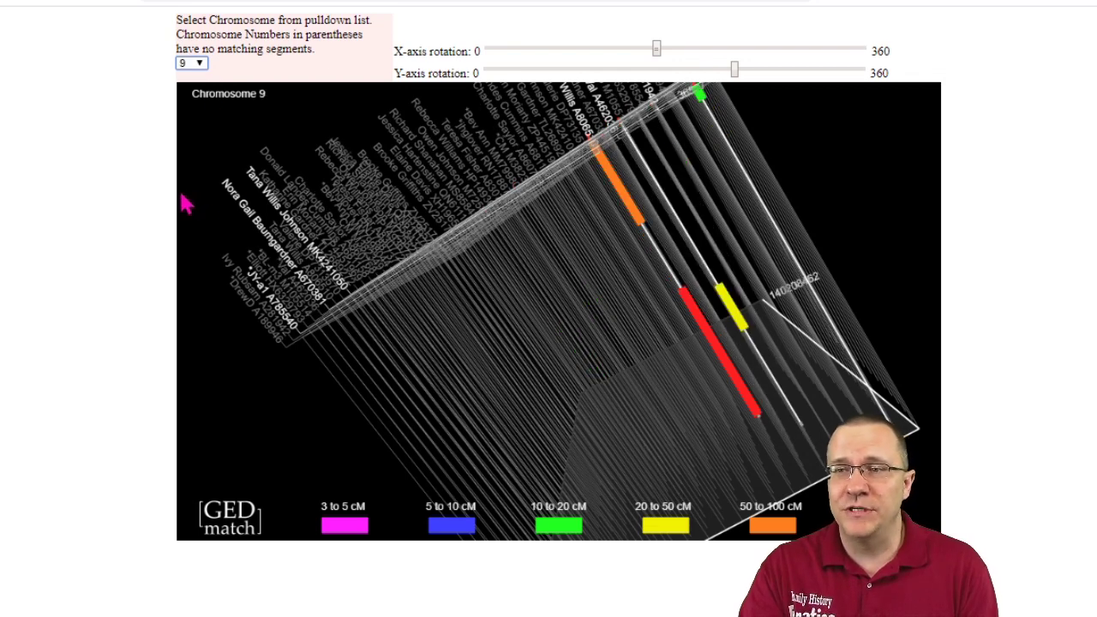
left_click(206, 65)
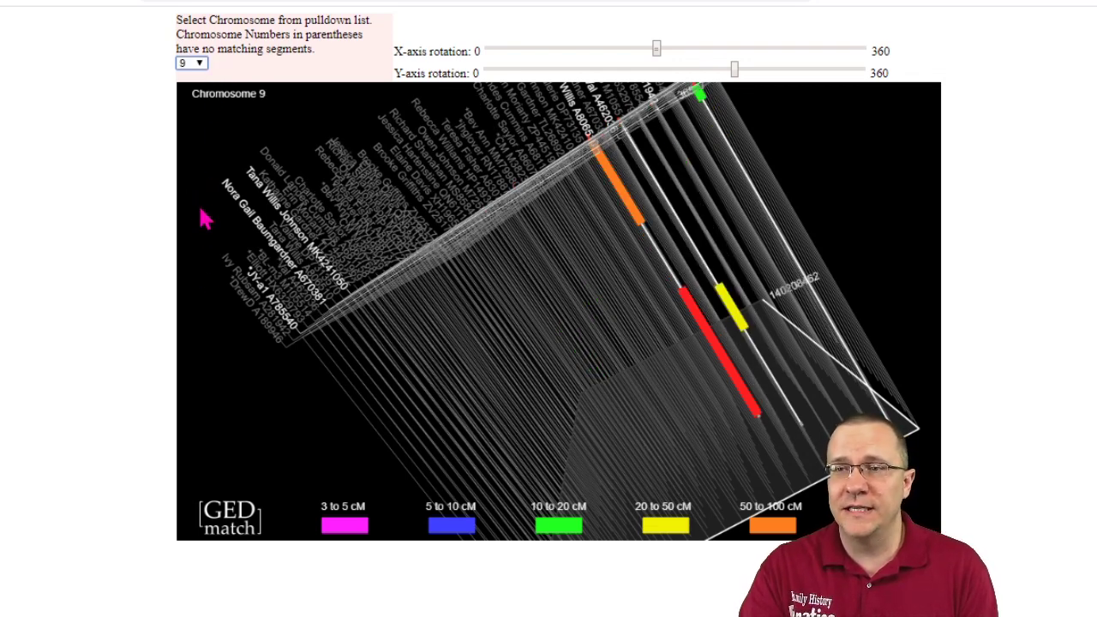
left_click(189, 320)
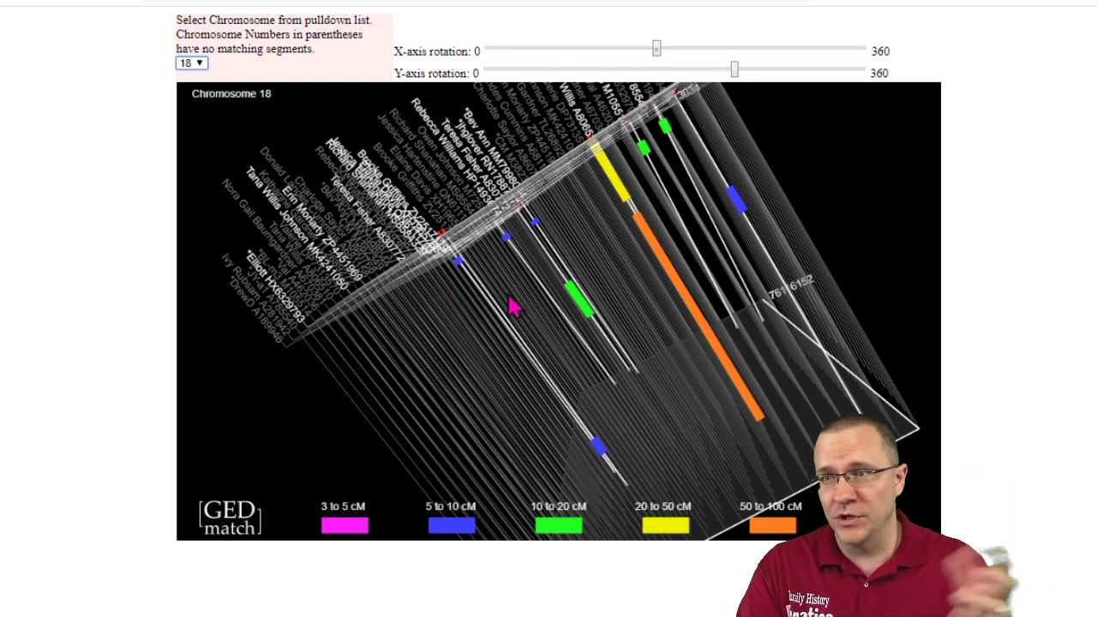
left_click_drag(659, 51, 606, 52)
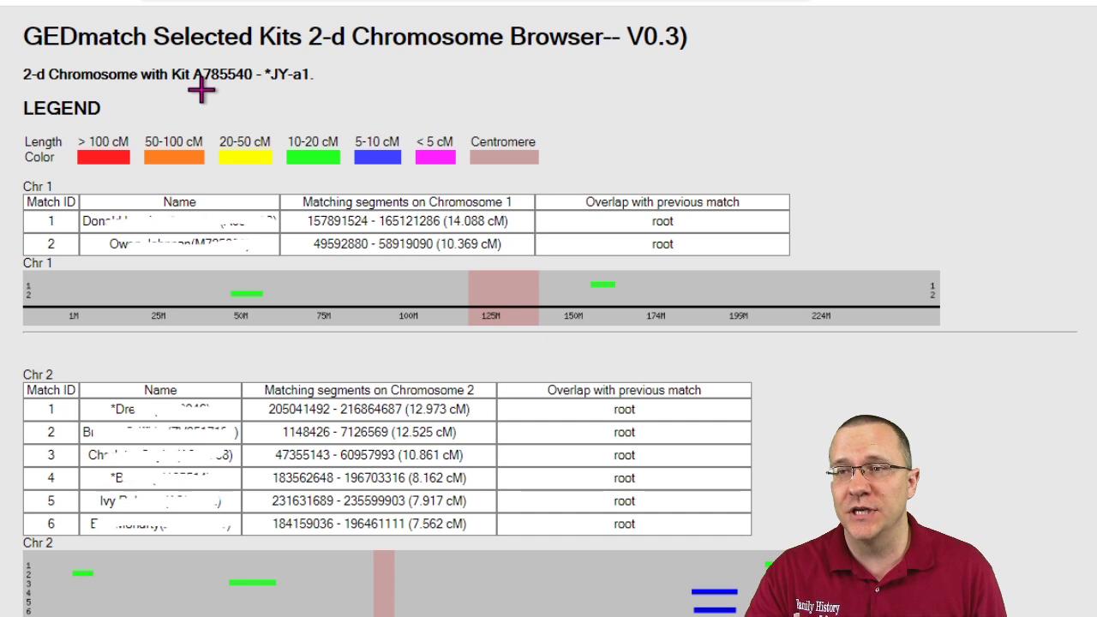
- Underline the base kit for the triangulation comparisons and scroll through the matches
left_click_drag(201, 90, 314, 93)
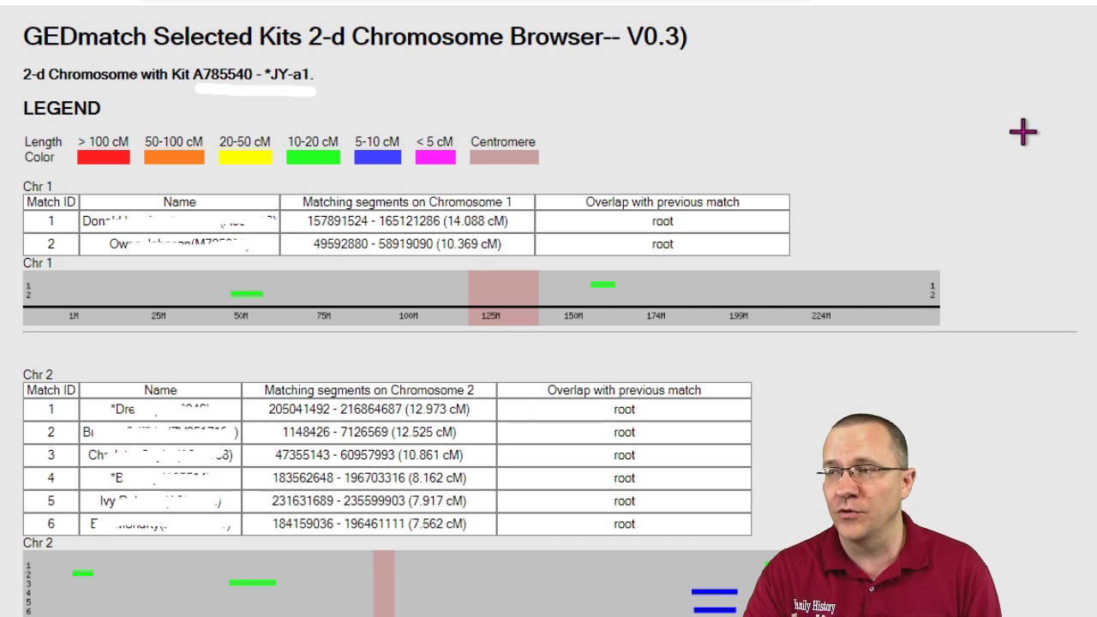
scroll(1091, 86, "down", 3)
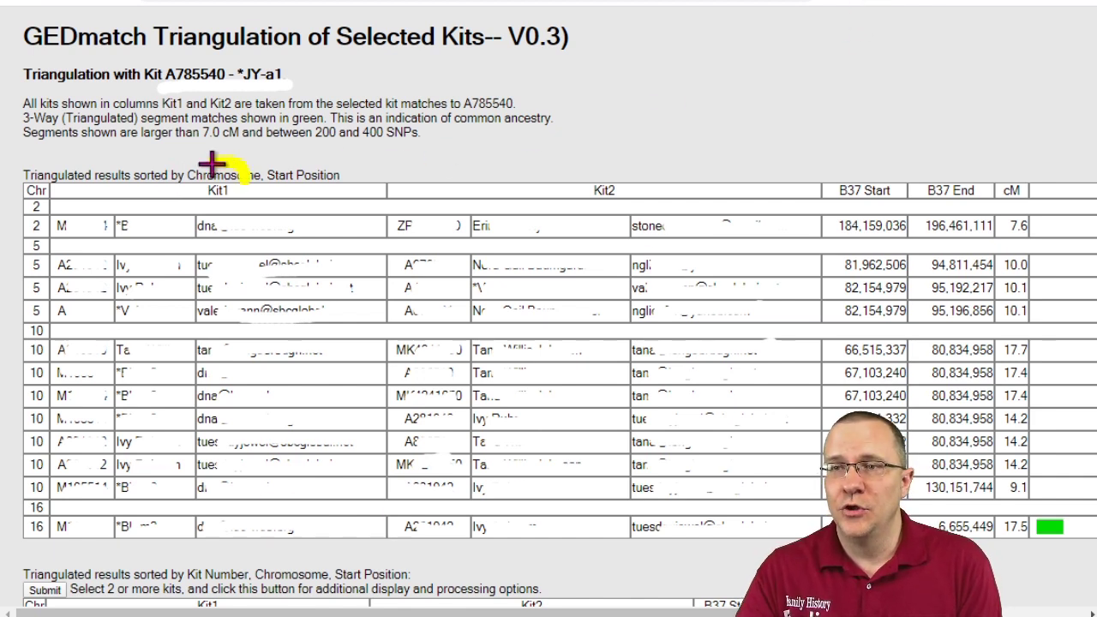
- Circle the Kit1, Kit2 and B37 Start/End column headings in the segment search results
mouse_move(219, 159)
left_mouse_down()
mouse_move(244, 212)
mouse_move(250, 174)
left_mouse_up()
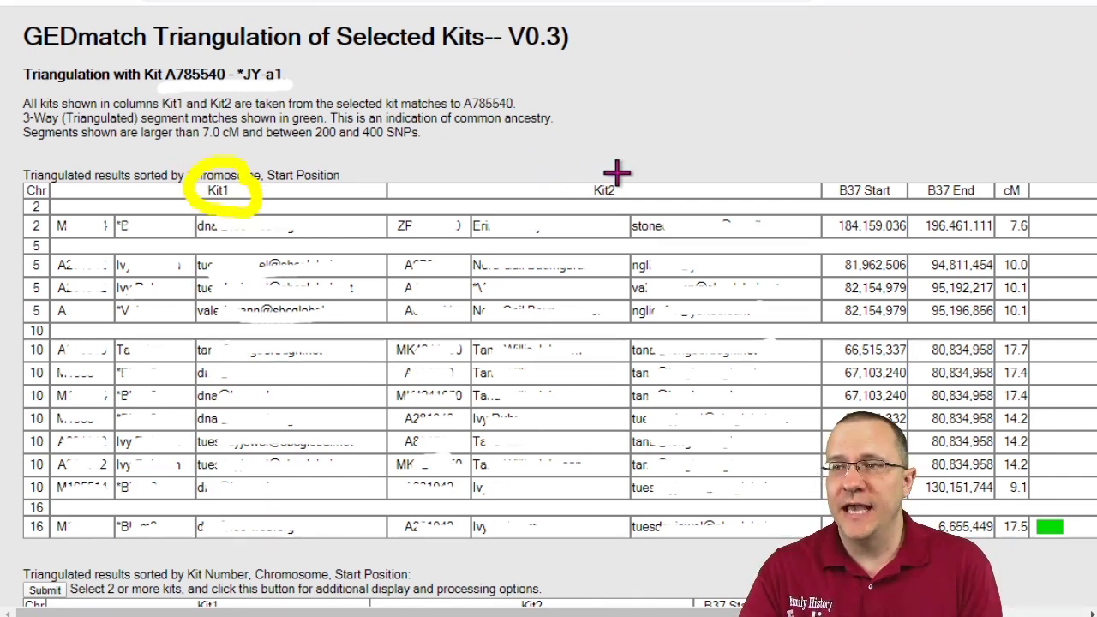
mouse_move(620, 171)
left_mouse_down()
mouse_move(603, 210)
mouse_move(603, 172)
left_mouse_up()
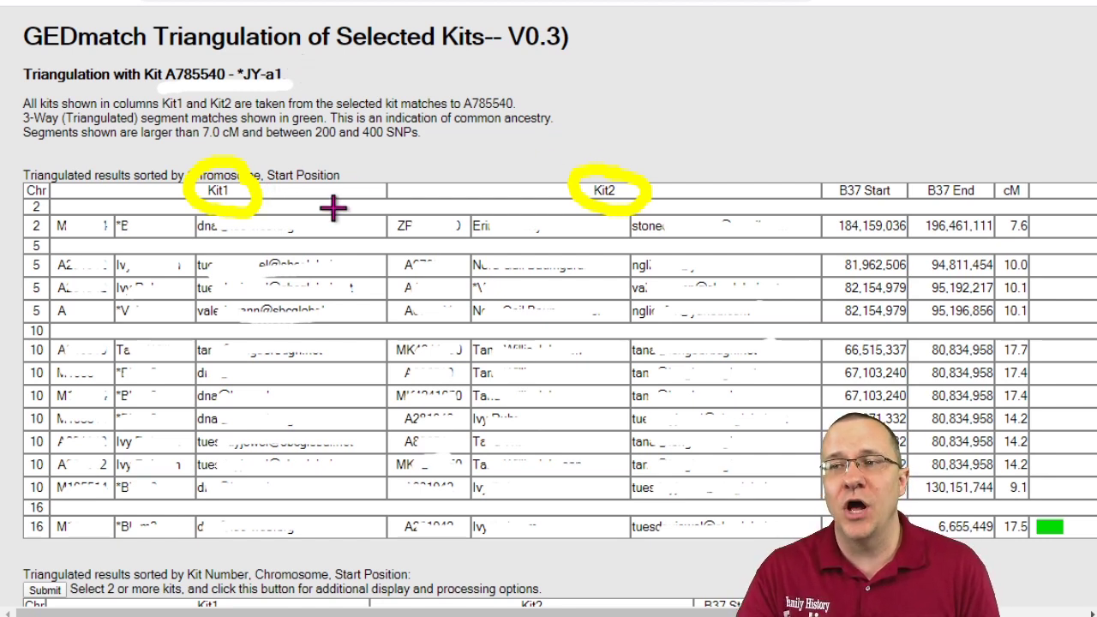
mouse_move(972, 204)
left_mouse_down()
mouse_move(830, 219)
mouse_move(874, 248)
mouse_move(996, 244)
mouse_move(1027, 208)
mouse_move(947, 204)
left_mouse_up()
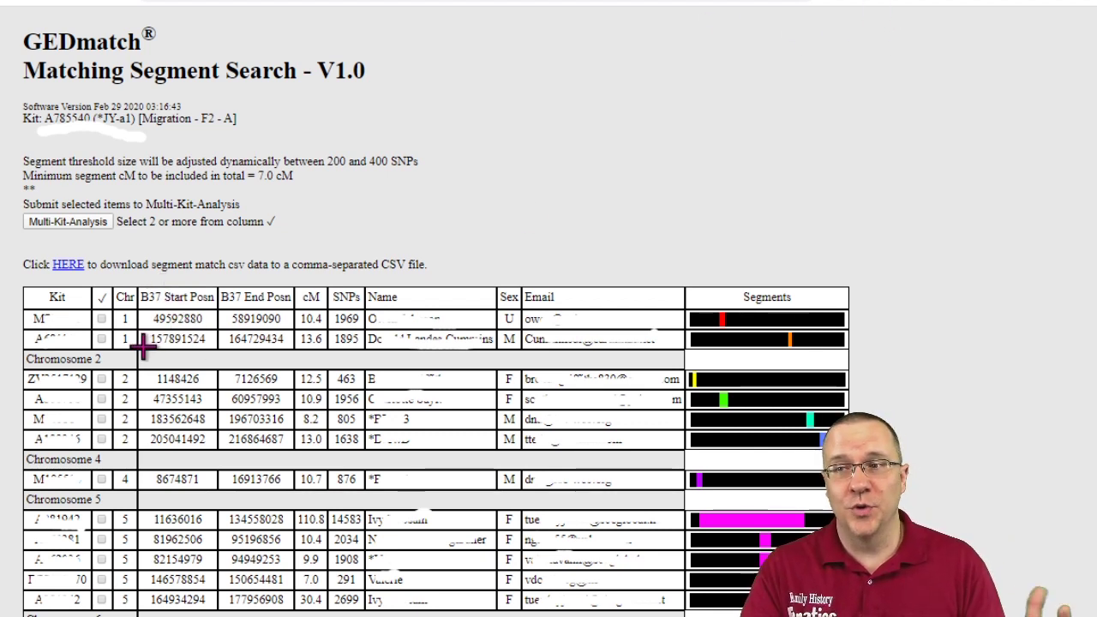
- Circle the chromosome 1 entries and Segments bars, then the overlapping chromosome 5 segment bars
mouse_move(135, 356)
left_mouse_down()
mouse_move(139, 289)
mouse_move(103, 311)
mouse_move(111, 360)
mouse_move(299, 357)
left_mouse_up()
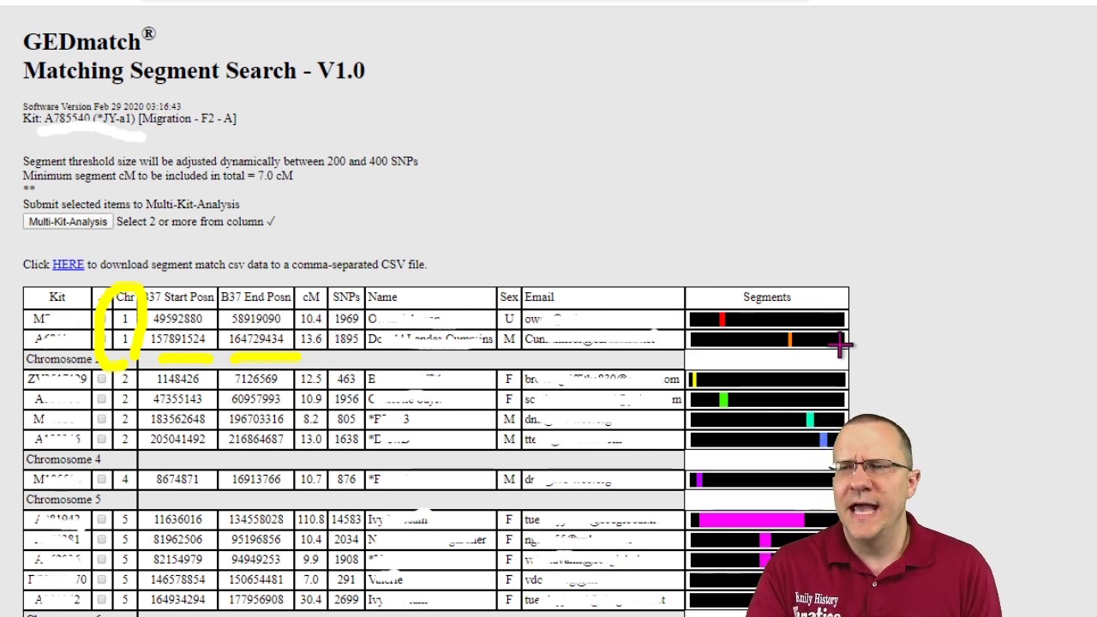
mouse_move(862, 335)
left_mouse_down()
mouse_move(815, 274)
mouse_move(691, 303)
mouse_move(763, 381)
mouse_move(853, 324)
left_mouse_up()
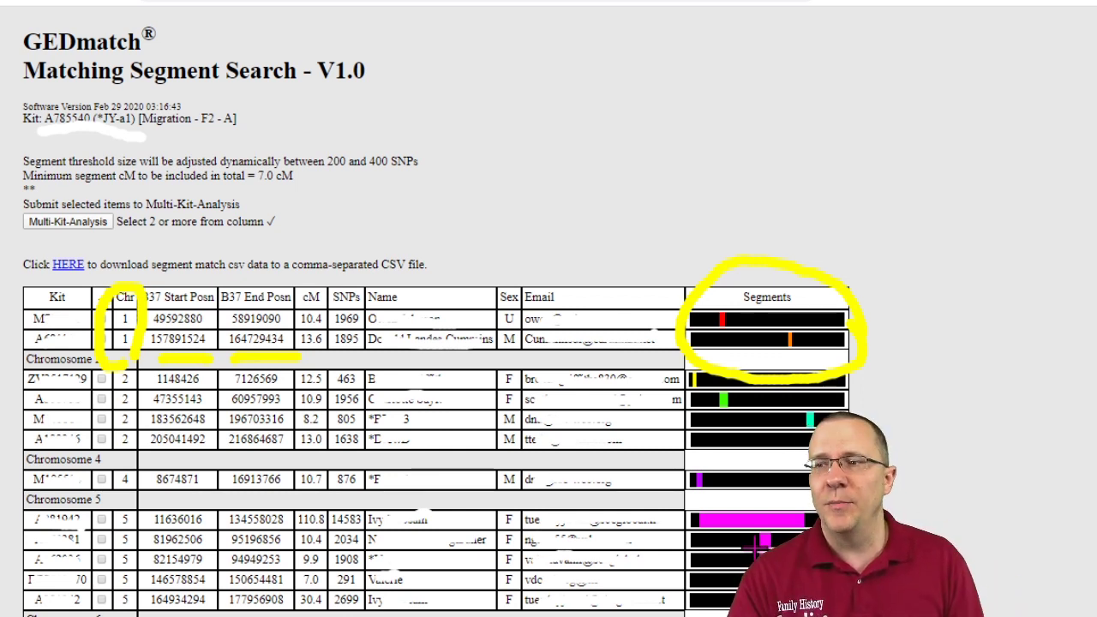
mouse_move(757, 512)
left_mouse_down()
mouse_move(690, 507)
mouse_move(681, 546)
mouse_move(784, 588)
left_mouse_up()
mouse_move(824, 555)
left_mouse_down()
mouse_move(836, 518)
mouse_move(760, 497)
left_mouse_up()
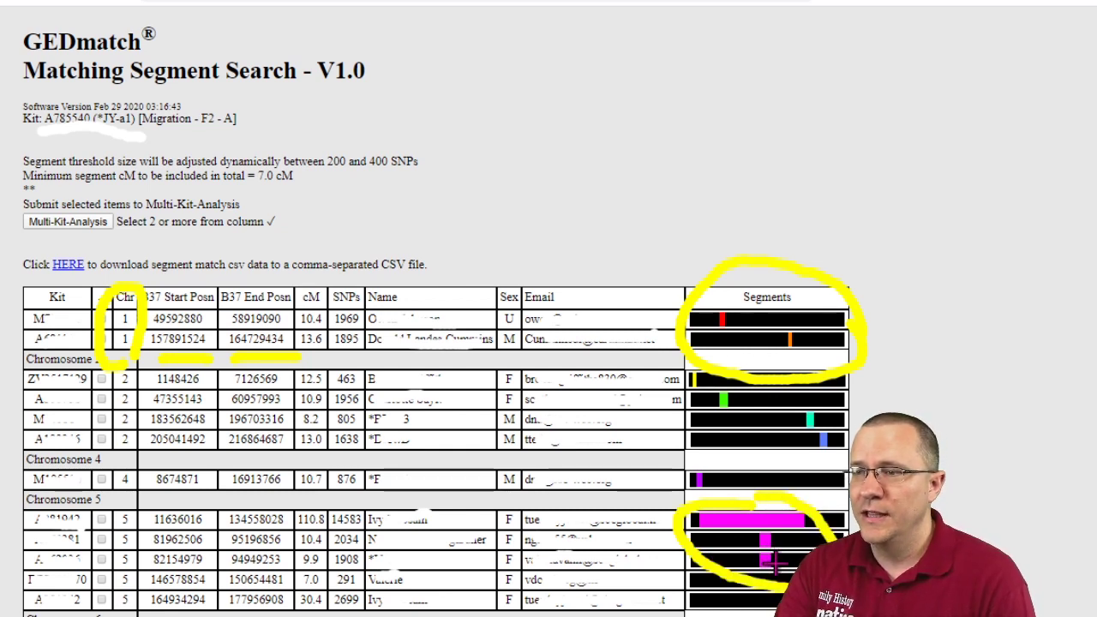